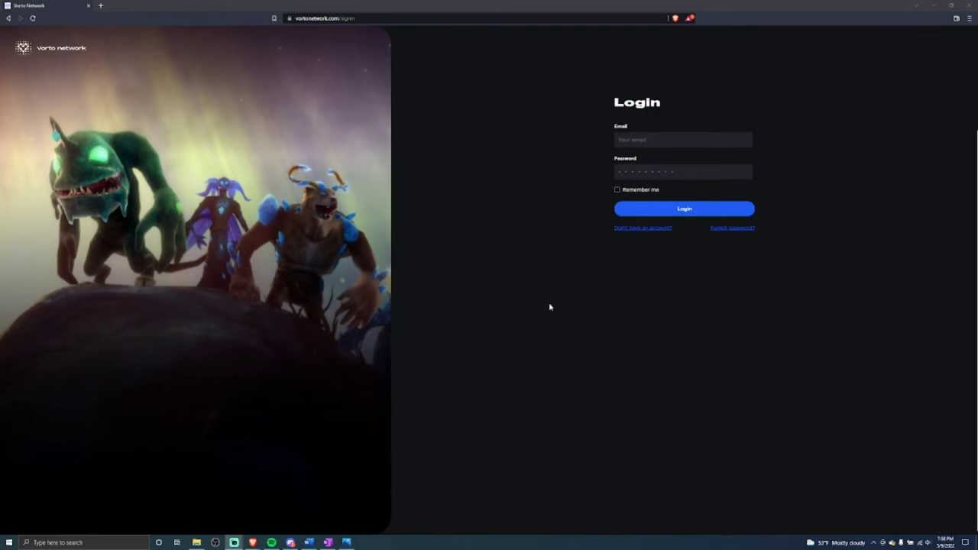
Search 'hash rush' in a new Brave tab, visit the Hash Rush home page, then close it.
{"action": "left_click", "coordinate": [100, 5]}
{"action": "type", "text": "hash rush"}
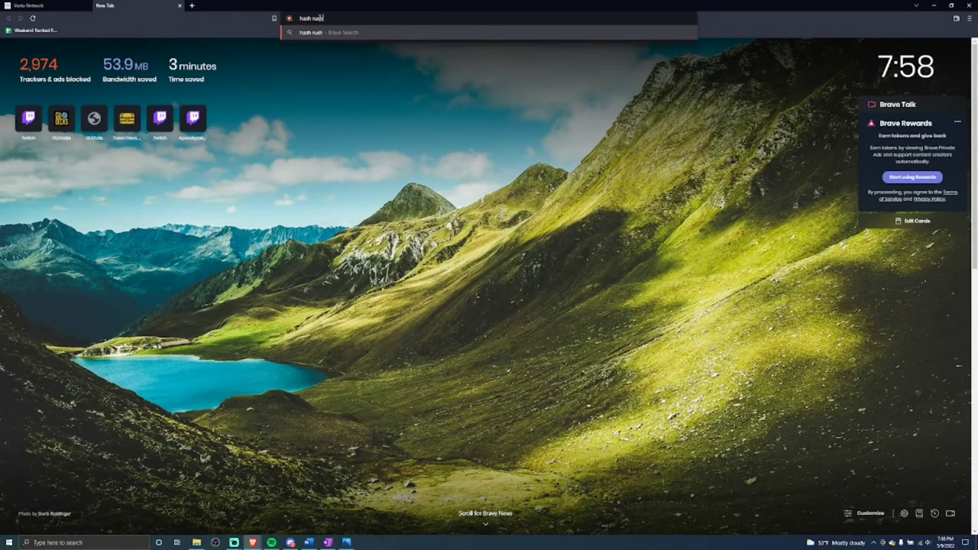
{"action": "key", "text": "Return"}
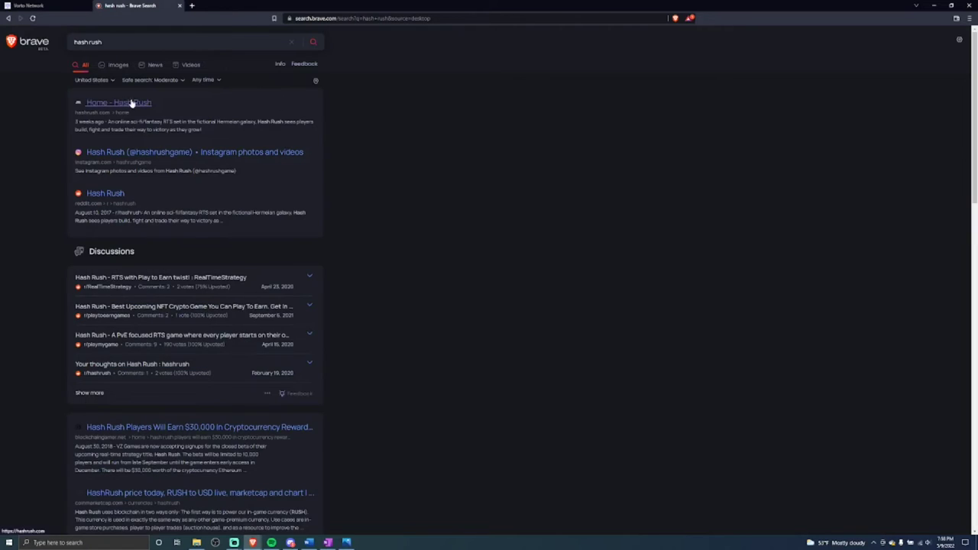
{"action": "left_click", "coordinate": [131, 103]}
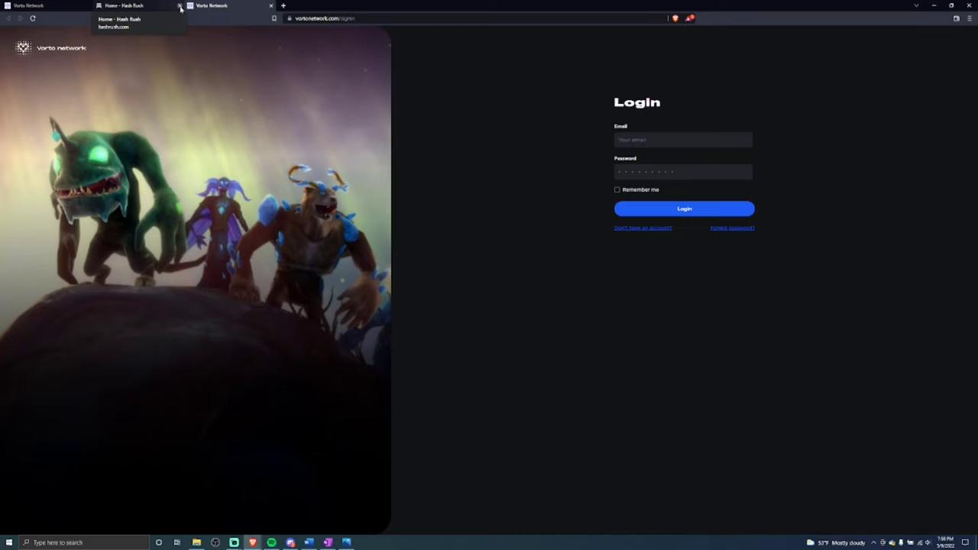
{"action": "left_click", "coordinate": [180, 7]}
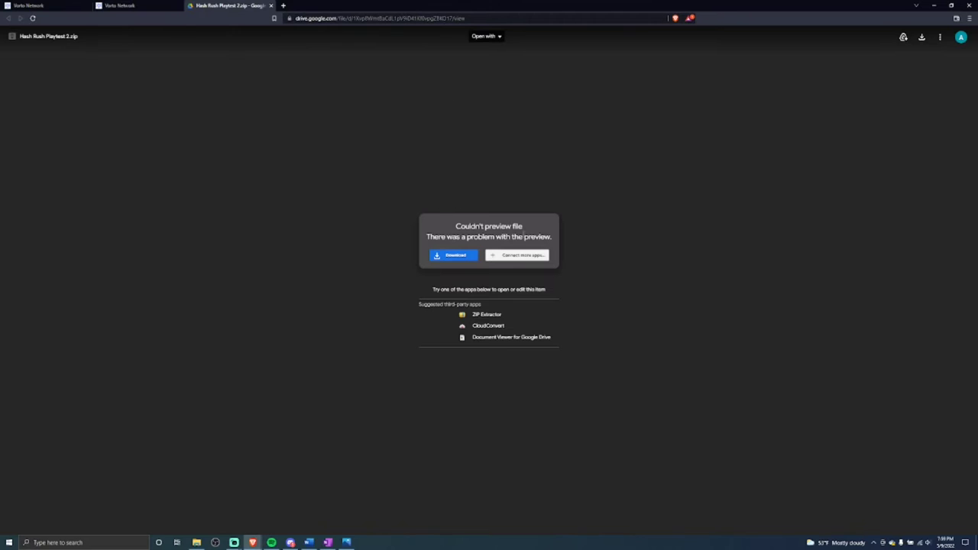
Download Hash Rush Playtest 2.zip despite the virus-scan warning, saving it to Downloads.
{"action": "left_click", "coordinate": [444, 257]}
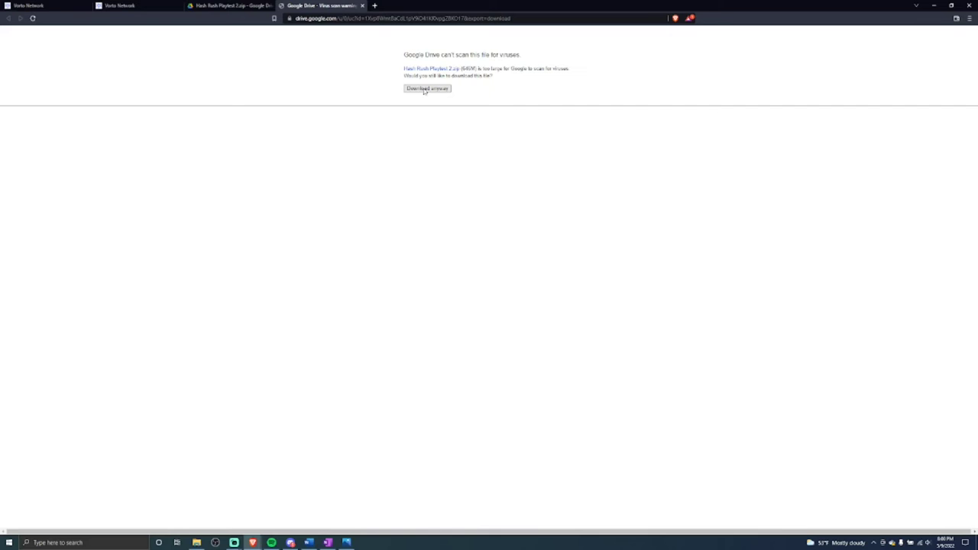
{"action": "left_click", "coordinate": [424, 89]}
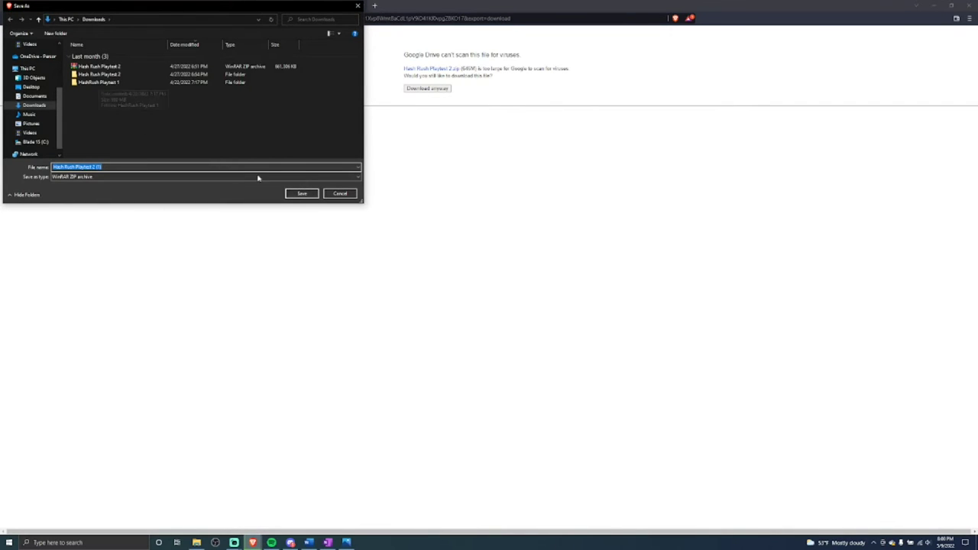
{"action": "left_click", "coordinate": [301, 194]}
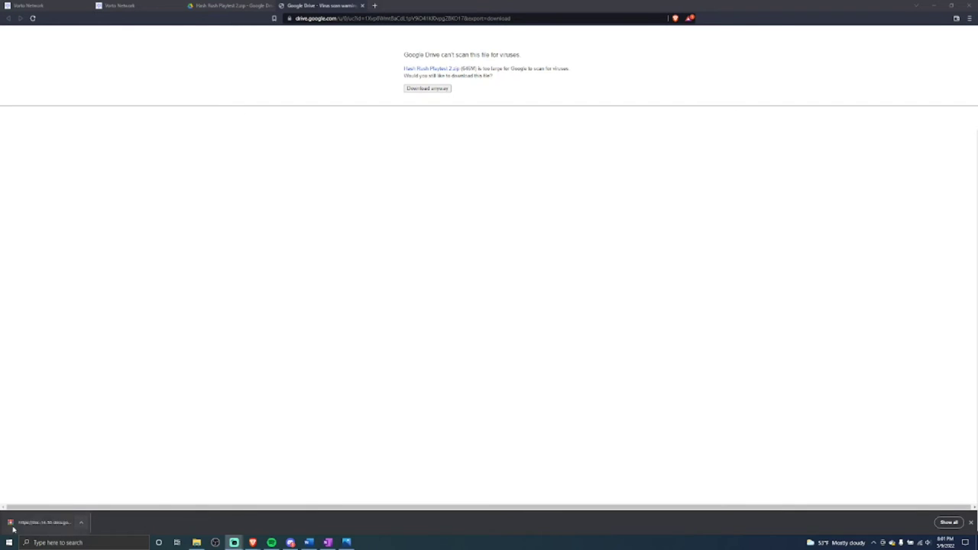
{"action": "left_click", "coordinate": [81, 524]}
Show Hash Rush Playtest 2 (1).zip in the Downloads folder and open it in WinRAR.
{"action": "left_click", "coordinate": [107, 498]}
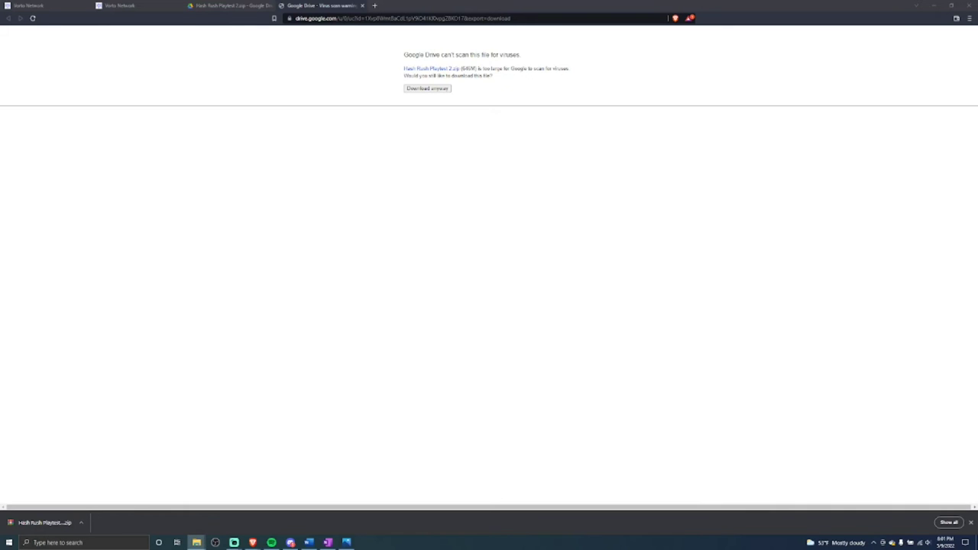
{"action": "left_click_drag", "start_coordinate": [972, 133], "coordinate": [611, 188]}
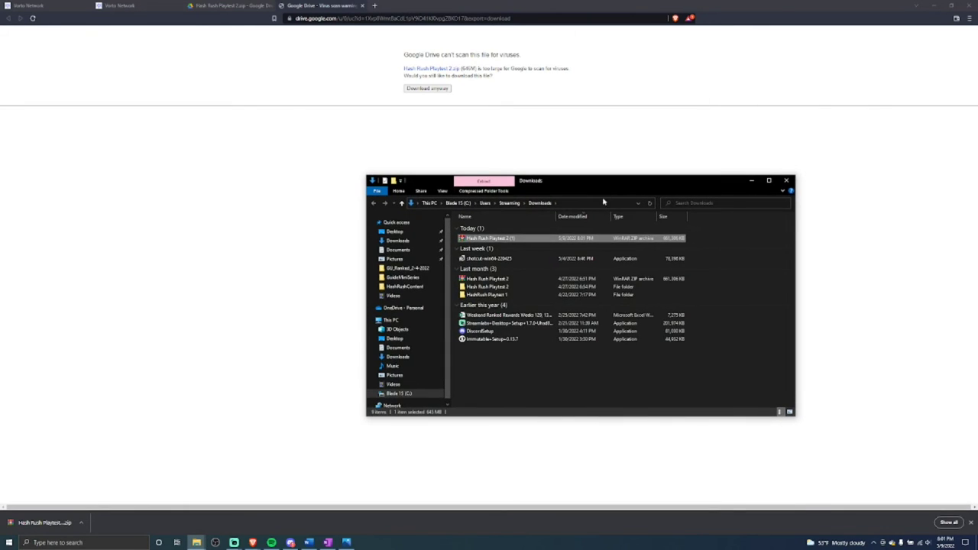
{"action": "double_click", "coordinate": [487, 241]}
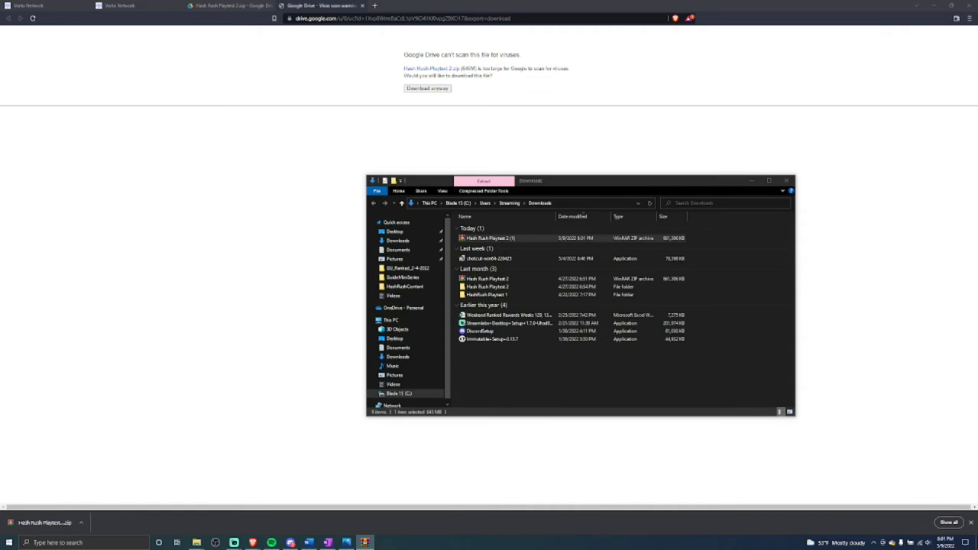
{"action": "left_click_drag", "start_coordinate": [975, 122], "coordinate": [548, 141]}
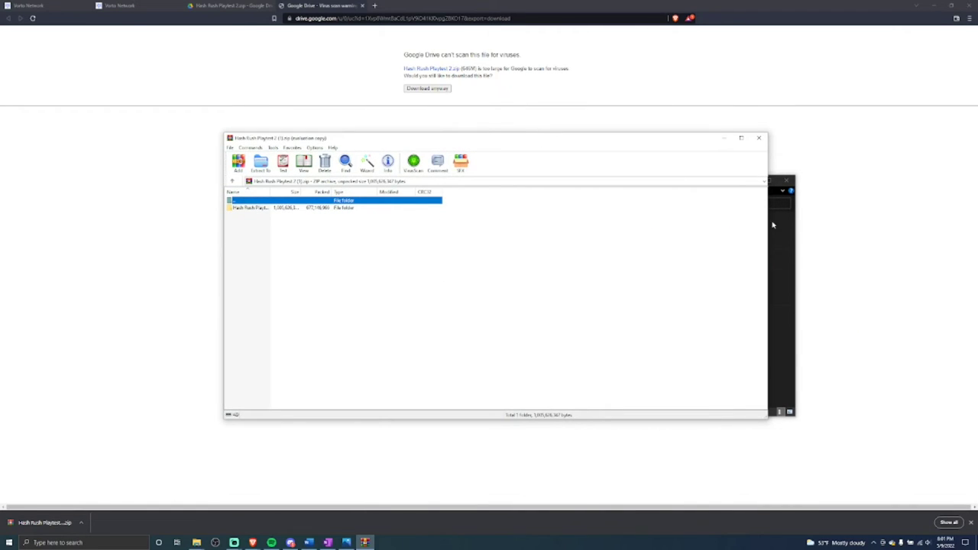
Extract the archive to Downloads\Hash Rush Playtest 2 (1), then return to the Downloads folder.
{"action": "left_click", "coordinate": [797, 227]}
{"action": "left_click", "coordinate": [306, 262]}
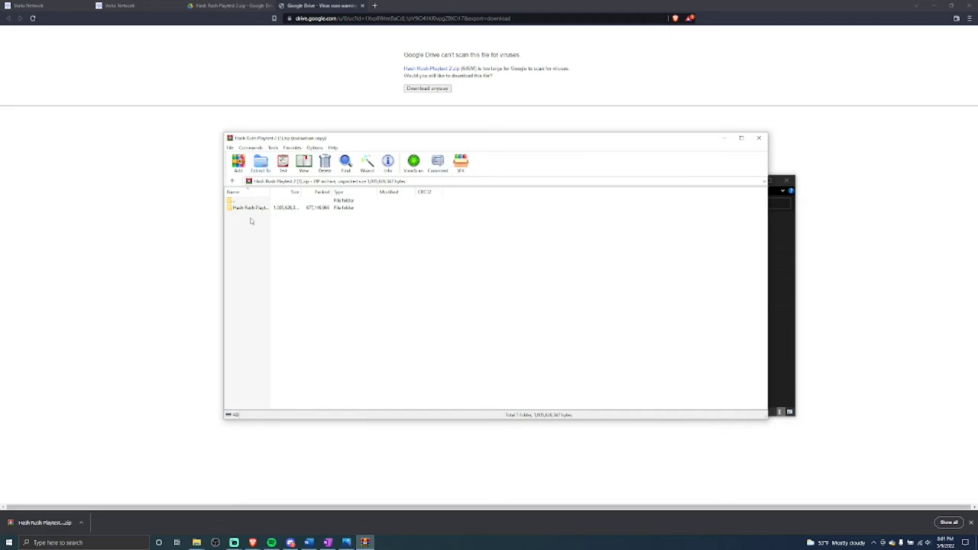
{"action": "left_click", "coordinate": [261, 162]}
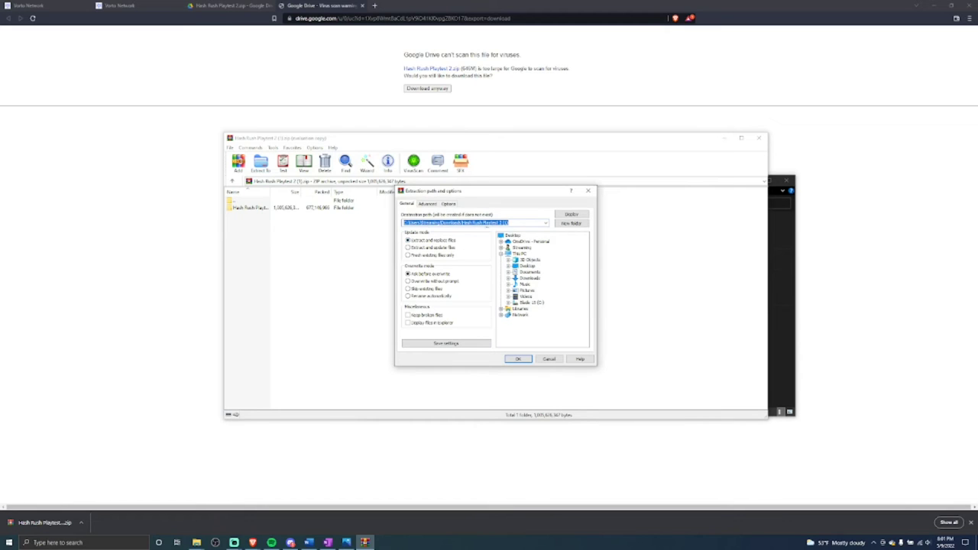
{"action": "left_click", "coordinate": [520, 360]}
{"action": "left_click", "coordinate": [231, 148]}
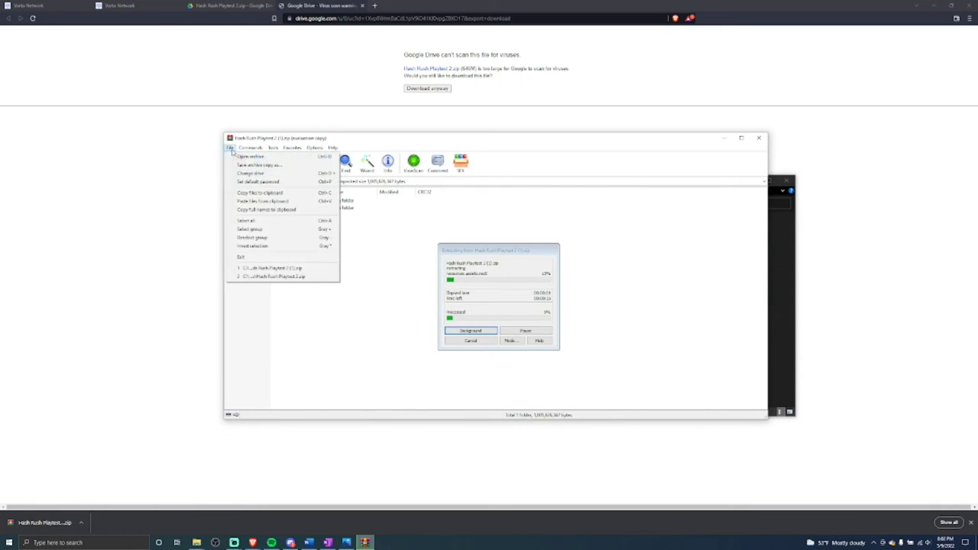
{"action": "mouse_move", "coordinate": [333, 147]}
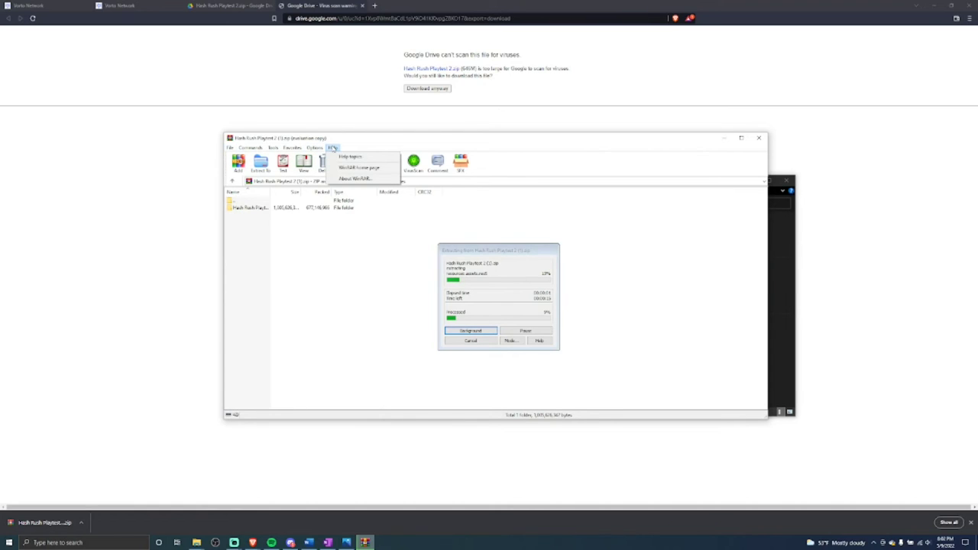
{"action": "left_click", "coordinate": [356, 253]}
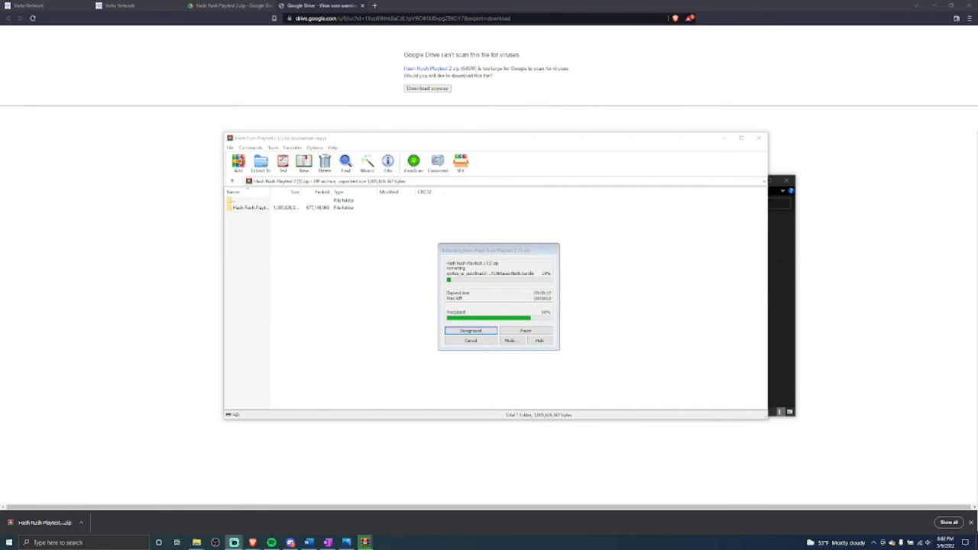
{"action": "left_click", "coordinate": [791, 240]}
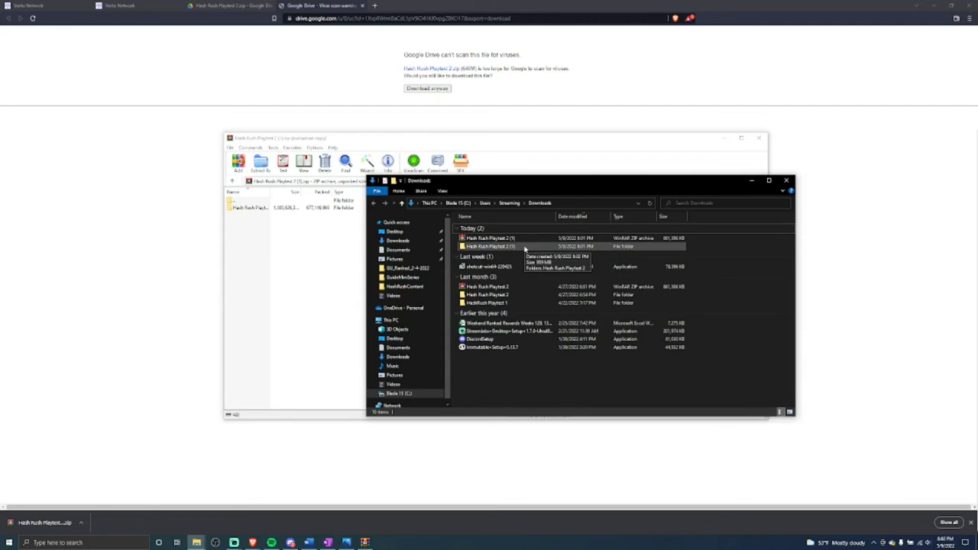
Drag the inner Hash Rush Playtest 2 folder into Downloads and run HashRush2022 from it.
{"action": "double_click", "coordinate": [524, 248]}
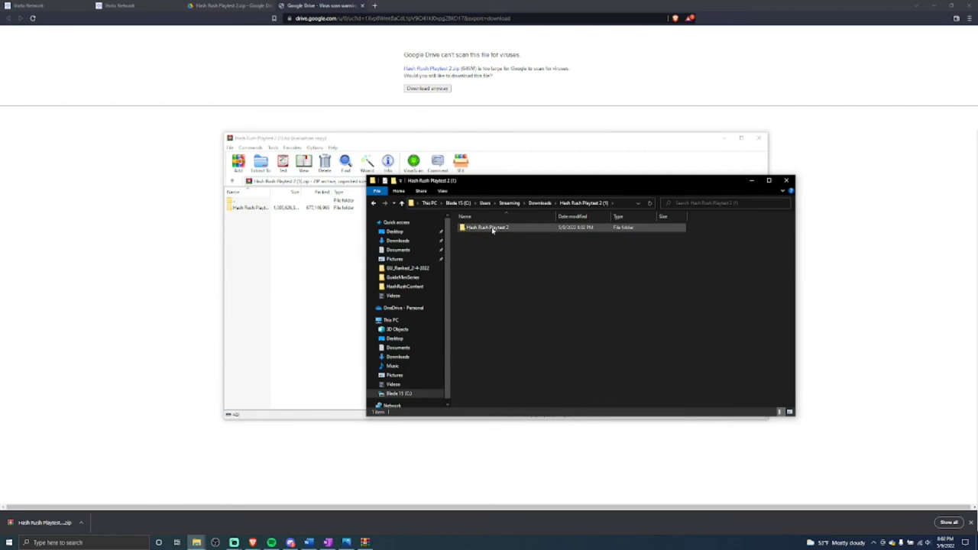
{"action": "left_click_drag", "start_coordinate": [492, 231], "coordinate": [540, 203]}
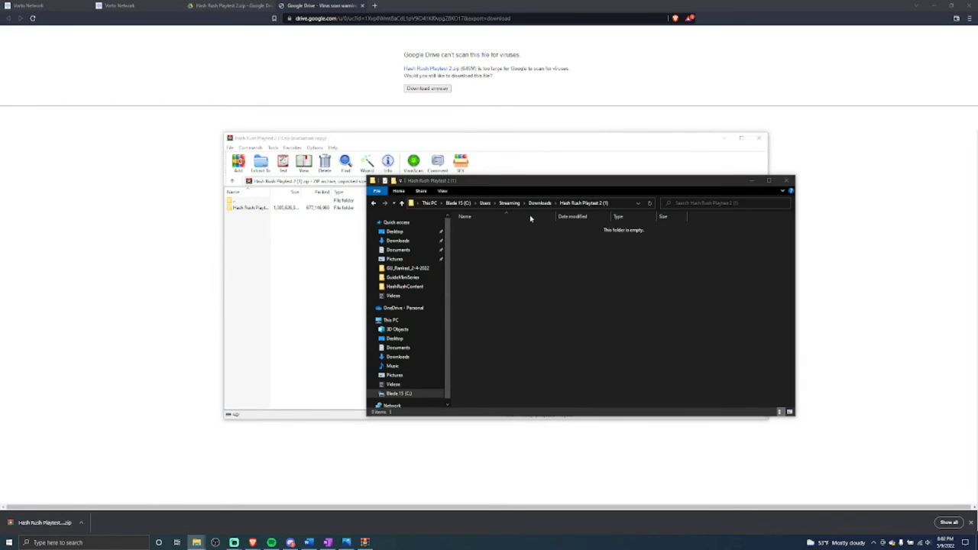
{"action": "left_click", "coordinate": [539, 202]}
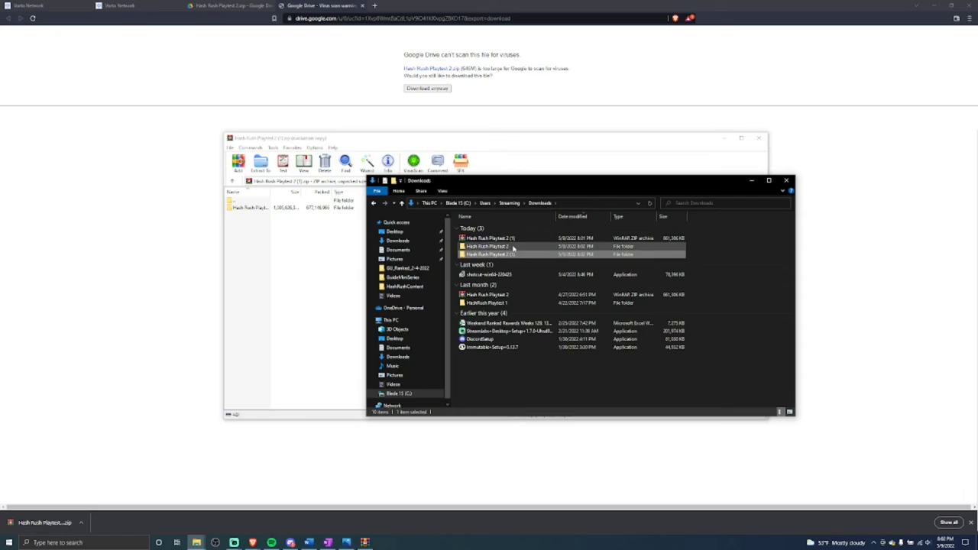
{"action": "double_click", "coordinate": [514, 247]}
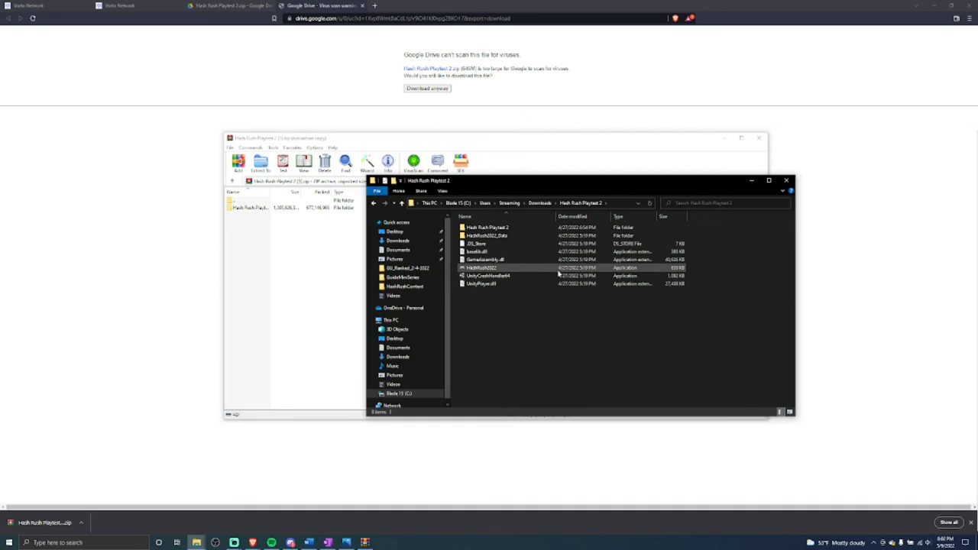
{"action": "double_click", "coordinate": [510, 271]}
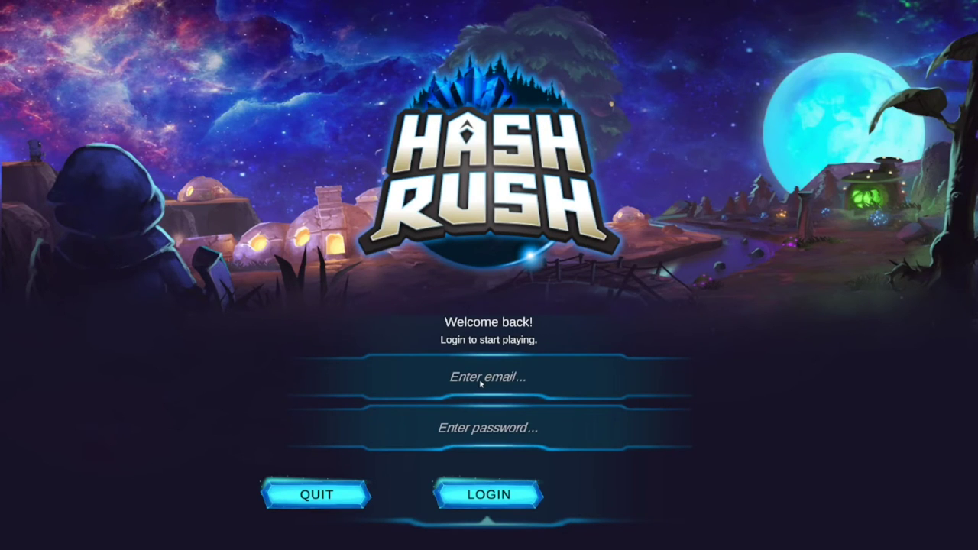
Log in with the account e-mail and view the Inventory's hero cards.
{"action": "left_click", "coordinate": [474, 384]}
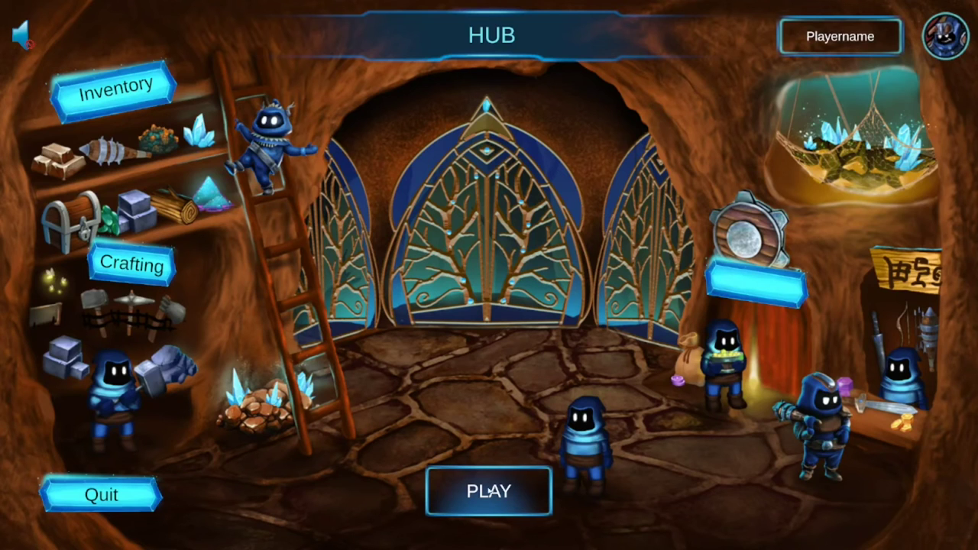
{"action": "left_click", "coordinate": [71, 96]}
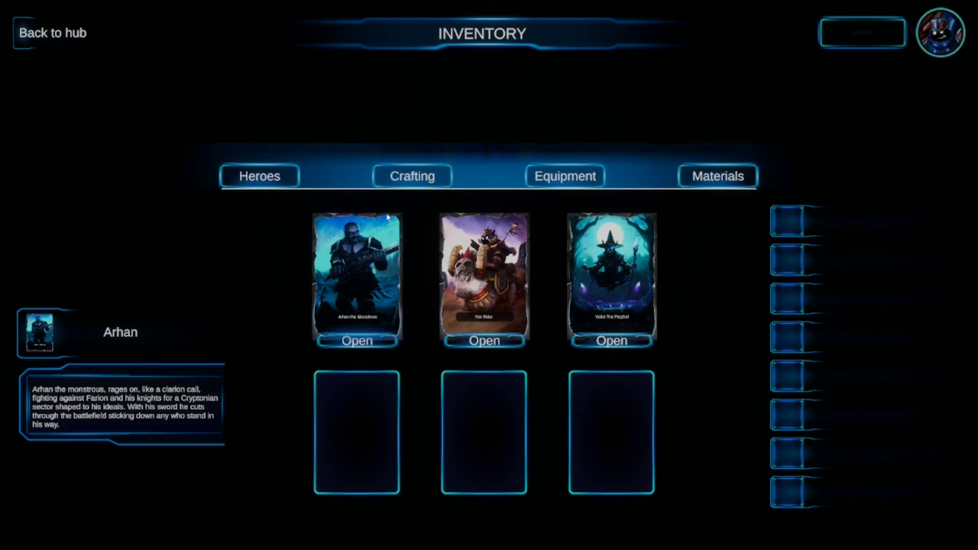
Browse the inventory's Crafting, Equipment and Materials pages.
{"action": "left_click", "coordinate": [382, 177]}
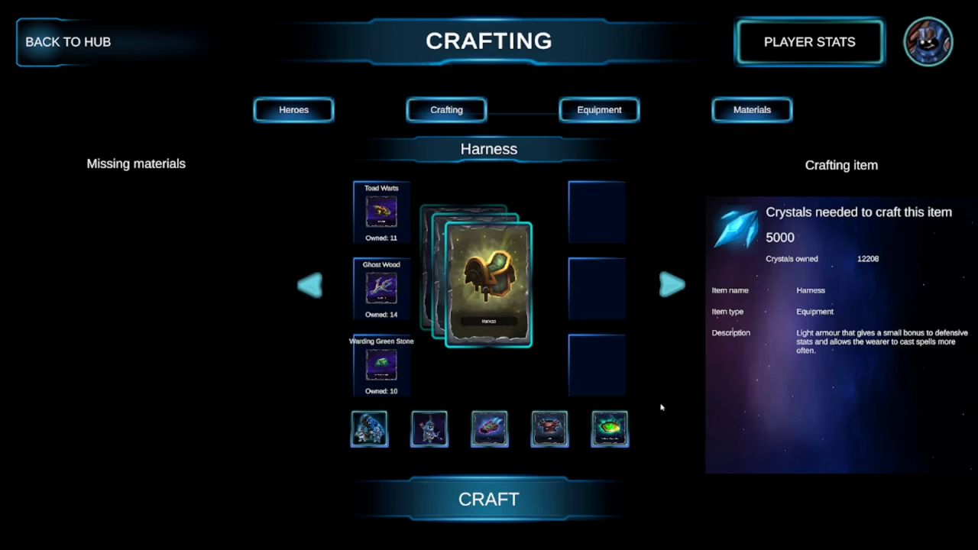
{"action": "left_click", "coordinate": [599, 117]}
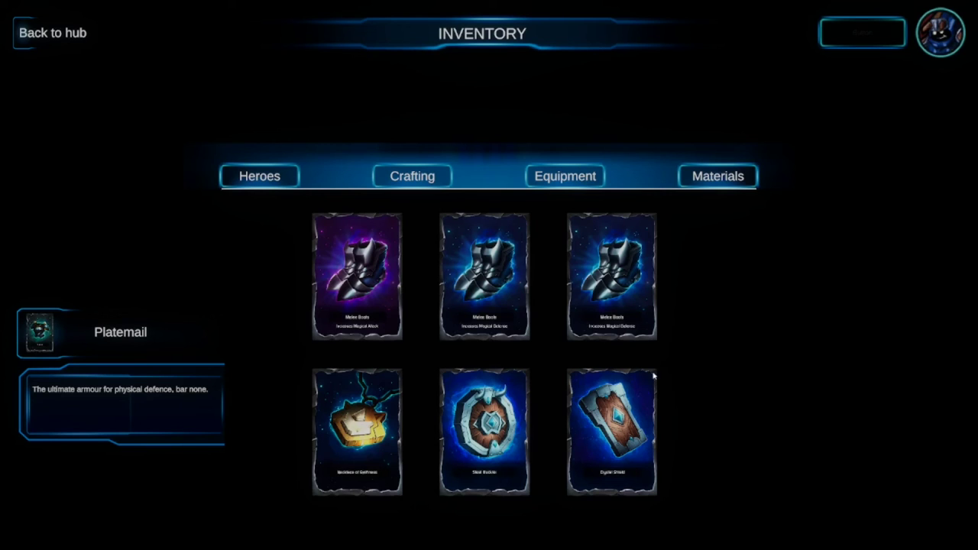
{"action": "left_click", "coordinate": [708, 181]}
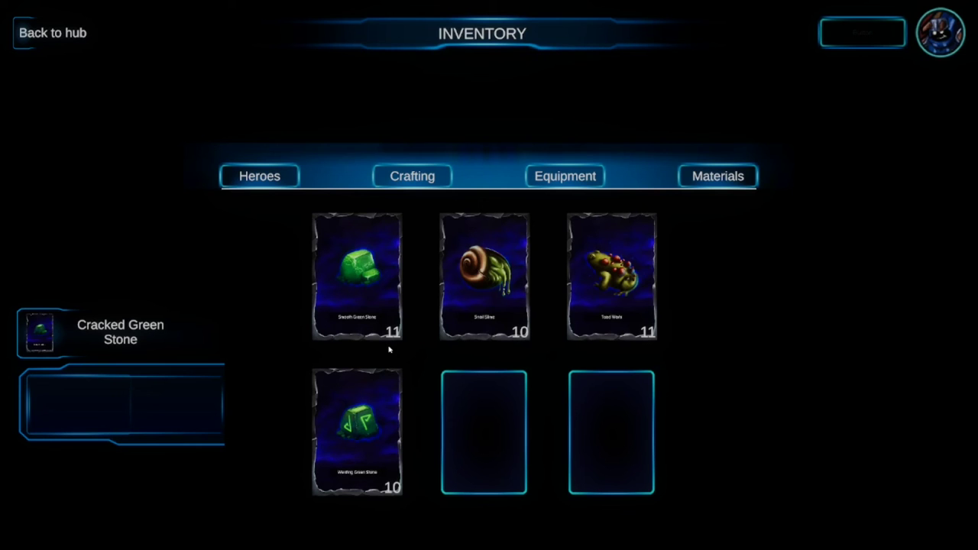
Return to the hub, start a game and pick the Forest 3 mission.
{"action": "left_click", "coordinate": [50, 33]}
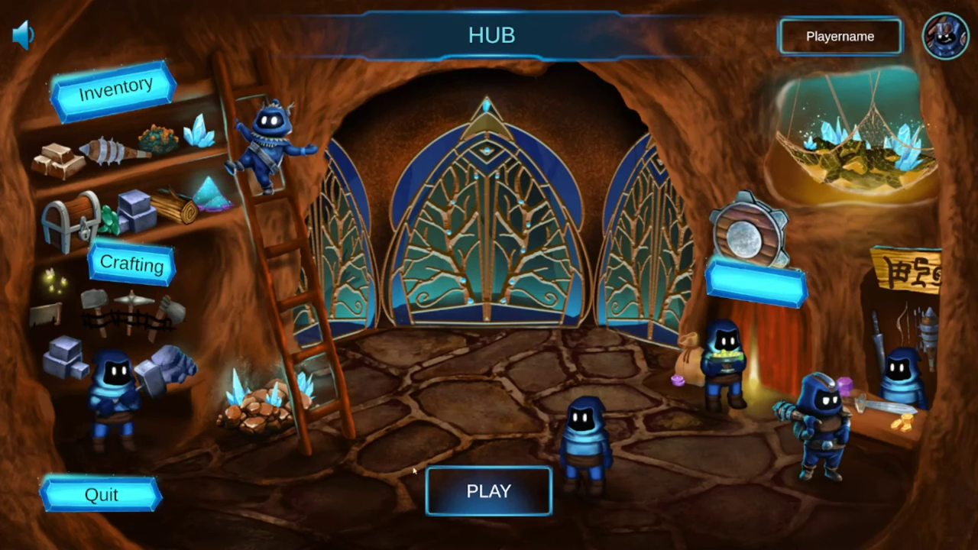
{"action": "left_click", "coordinate": [458, 491]}
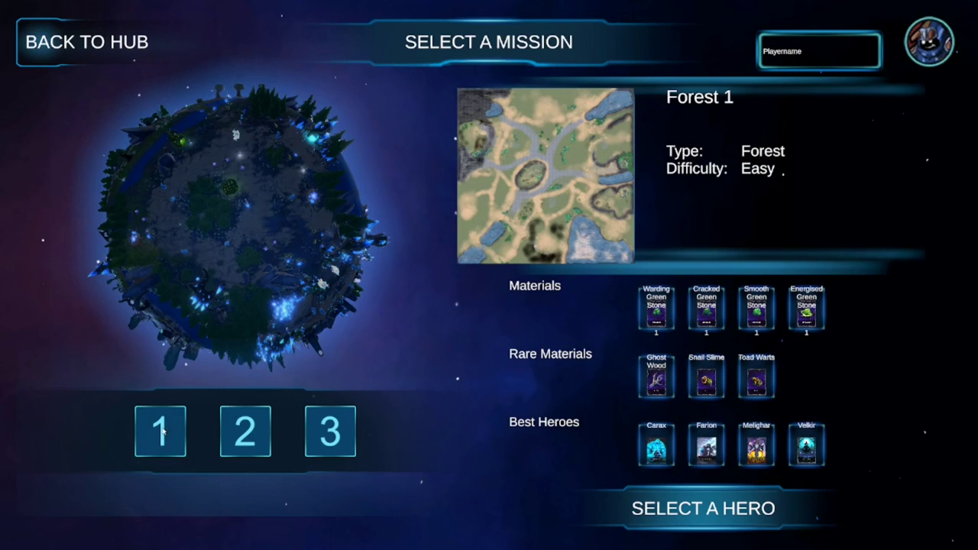
{"action": "left_click", "coordinate": [244, 434]}
{"action": "left_click", "coordinate": [328, 437]}
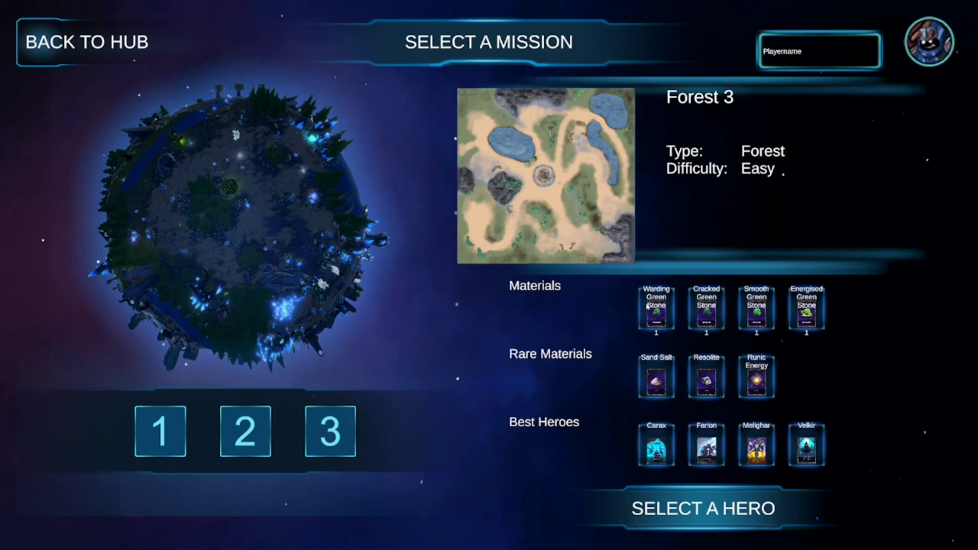
{"action": "left_click", "coordinate": [684, 522]}
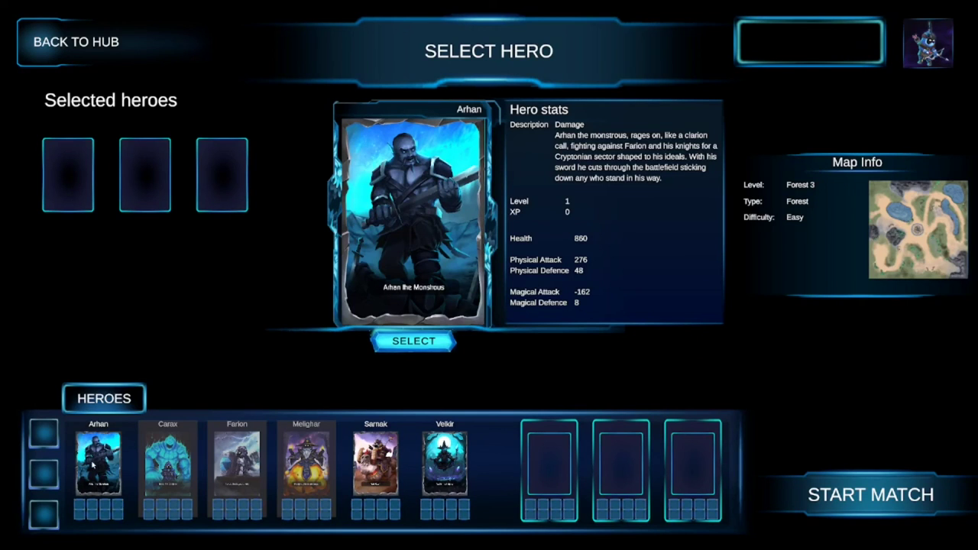
Select Arhan, Sarnak and Velkir as the three heroes.
{"action": "left_click", "coordinate": [396, 344]}
{"action": "left_click", "coordinate": [381, 470]}
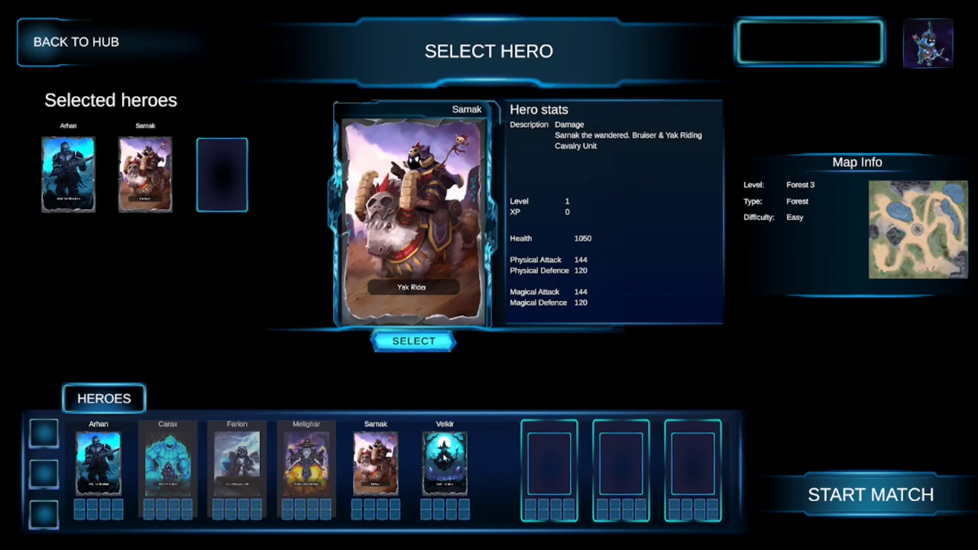
{"action": "left_click", "coordinate": [443, 457]}
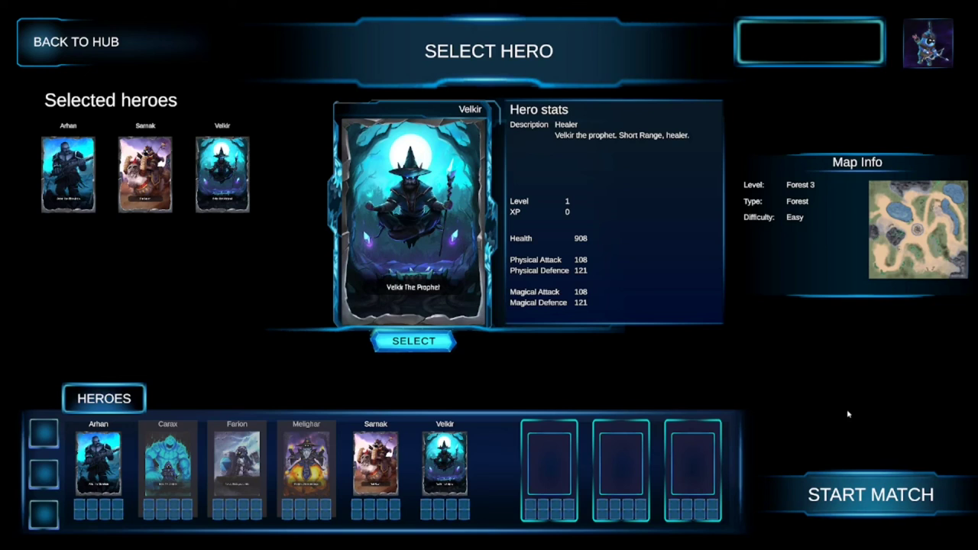